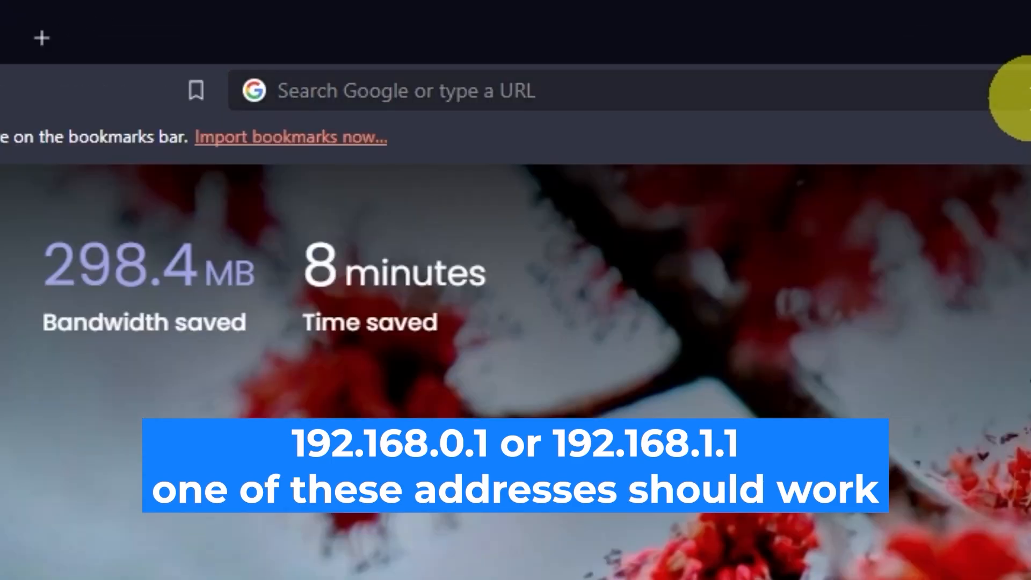
- Open the router's web interface at 192.168.0.1
{"action": "left_click", "coordinate": [533, 33]}
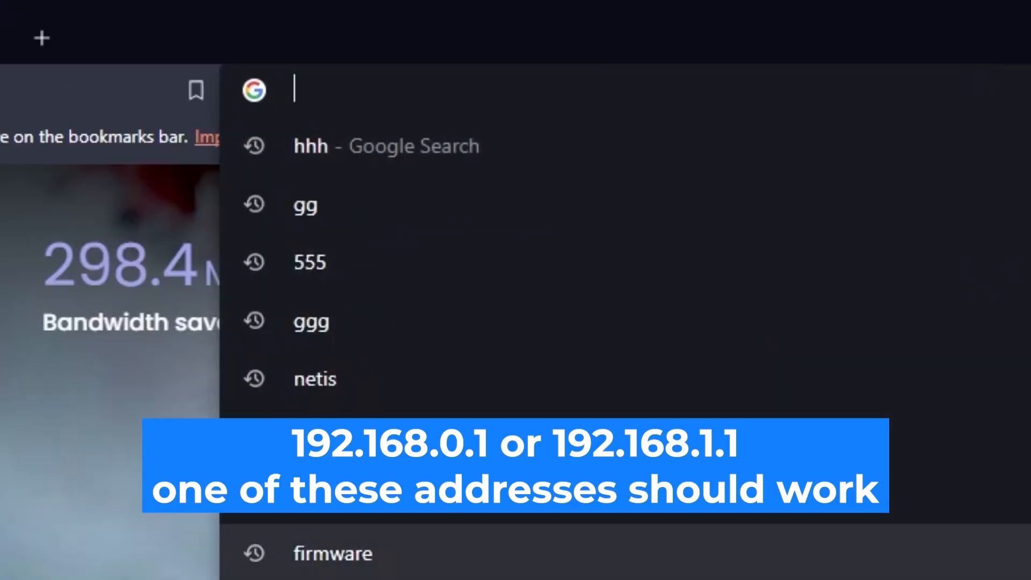
{"action": "type", "text": "192.168"}
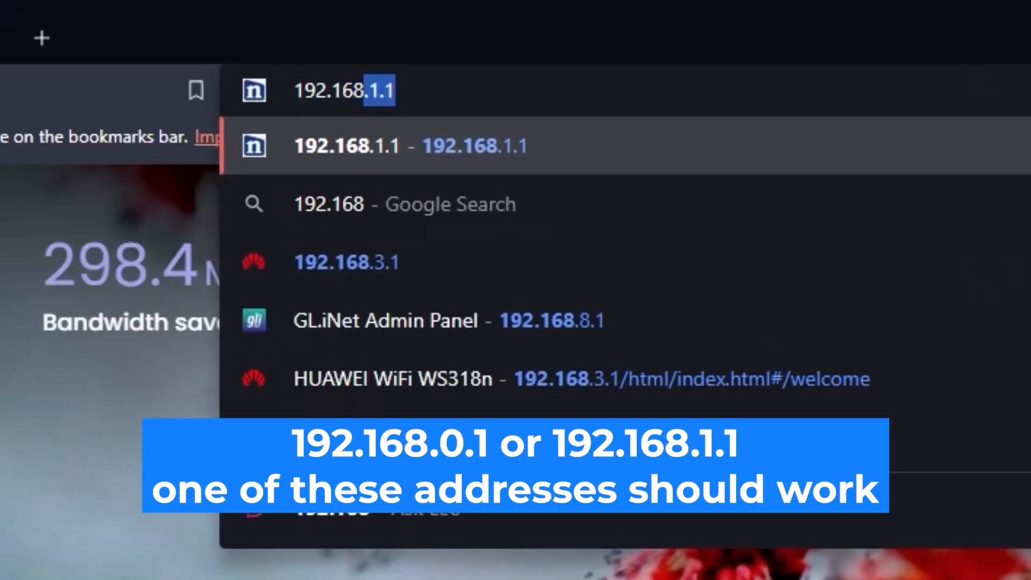
{"action": "type", "text": ".0.1"}
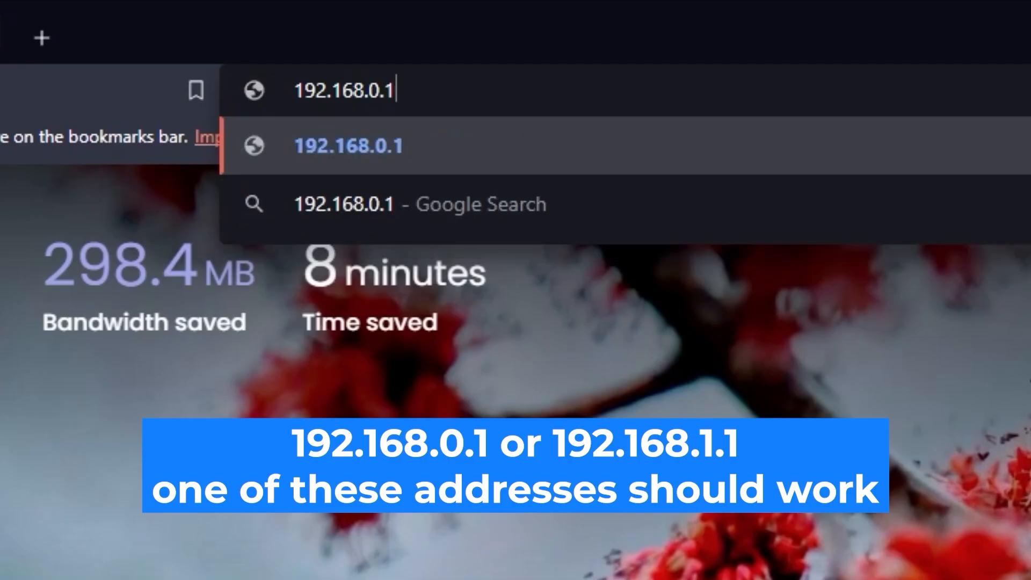
{"action": "key", "text": "Return"}
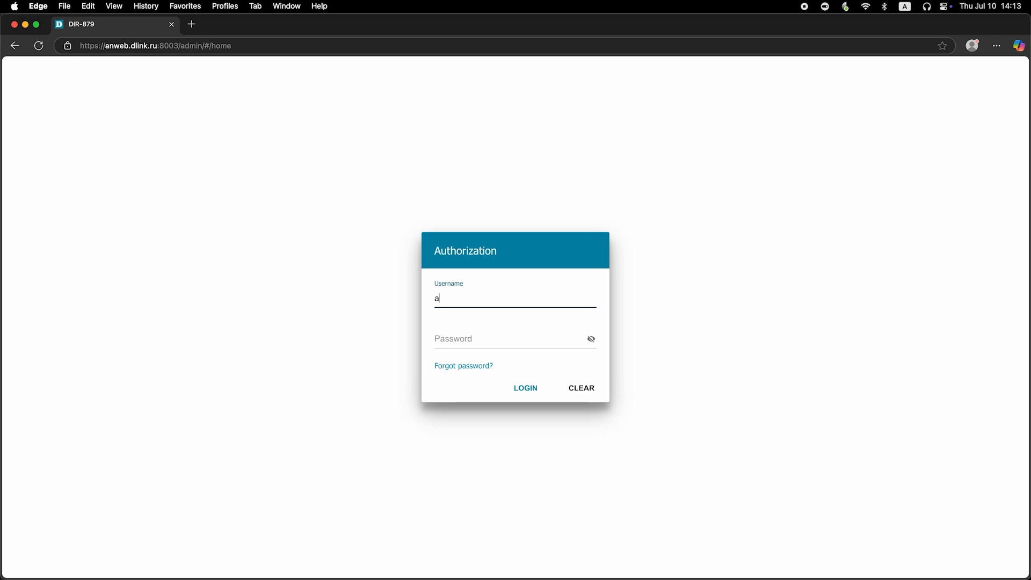
- Log in to the router with the username admin and the account password, revealing the password to check it before submitting
{"action": "type", "text": "dmin"}
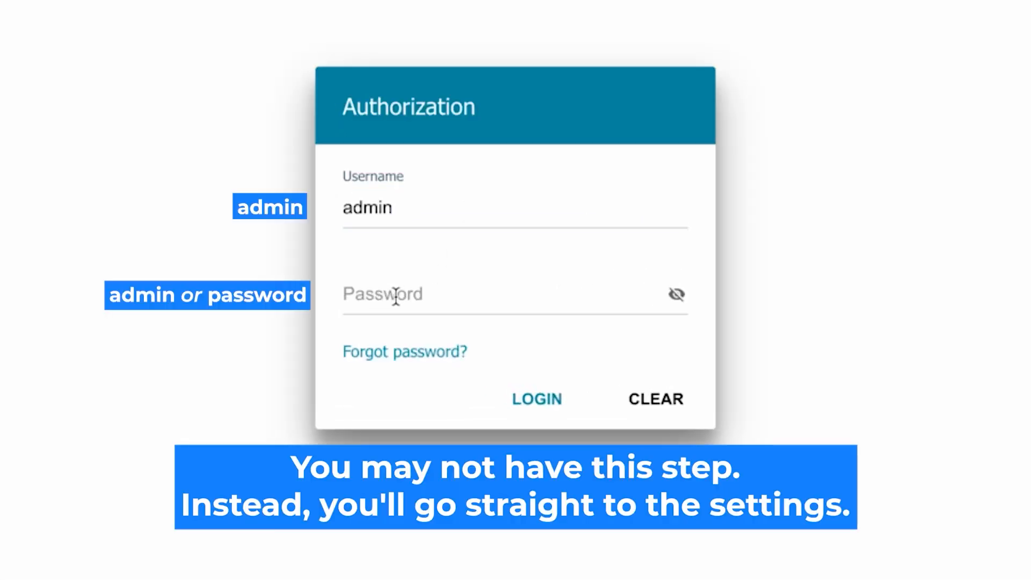
{"action": "left_click", "coordinate": [396, 294]}
{"action": "type", "text": "admsword"}
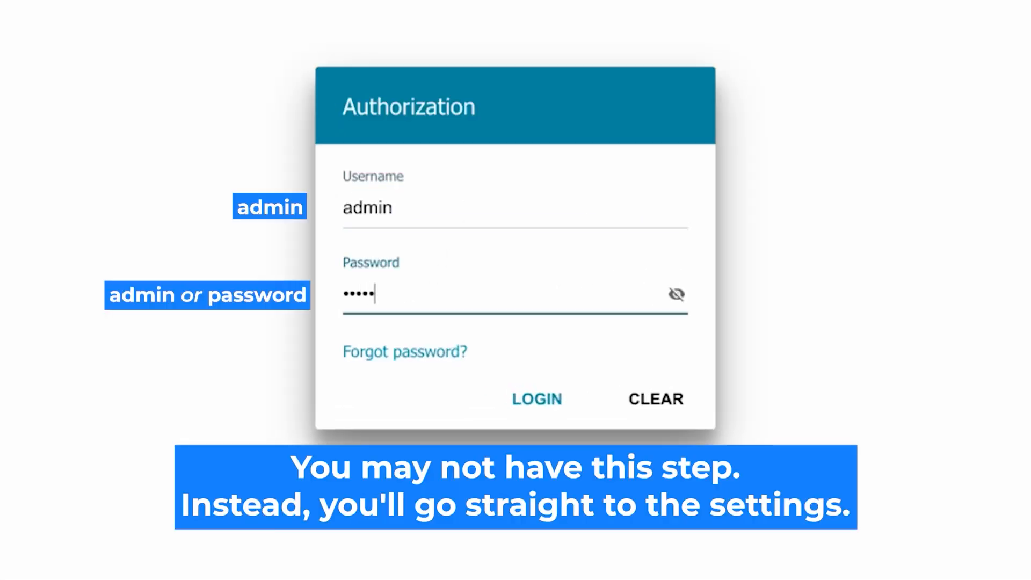
{"action": "left_click", "coordinate": [677, 295]}
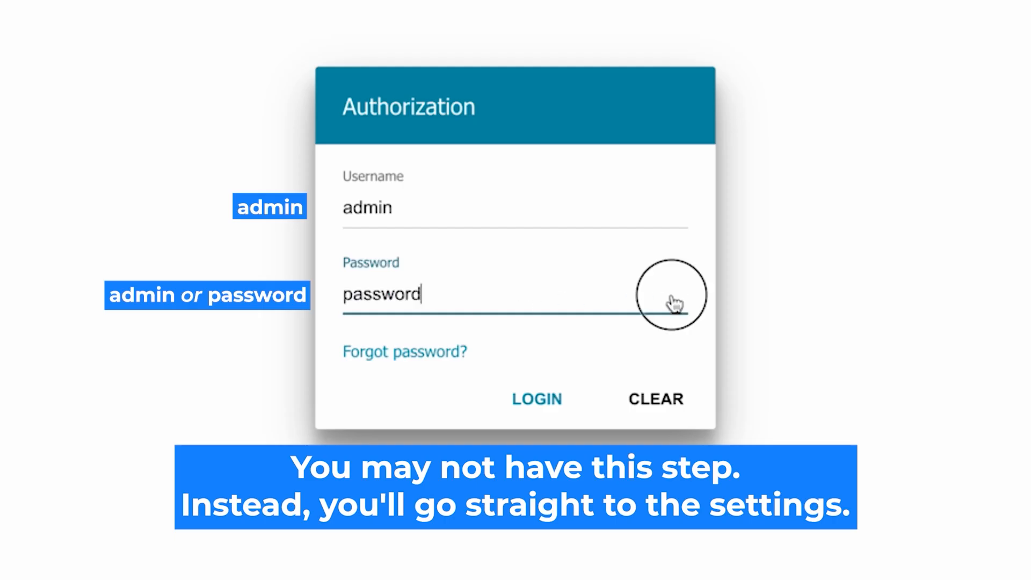
{"action": "left_click", "coordinate": [521, 399]}
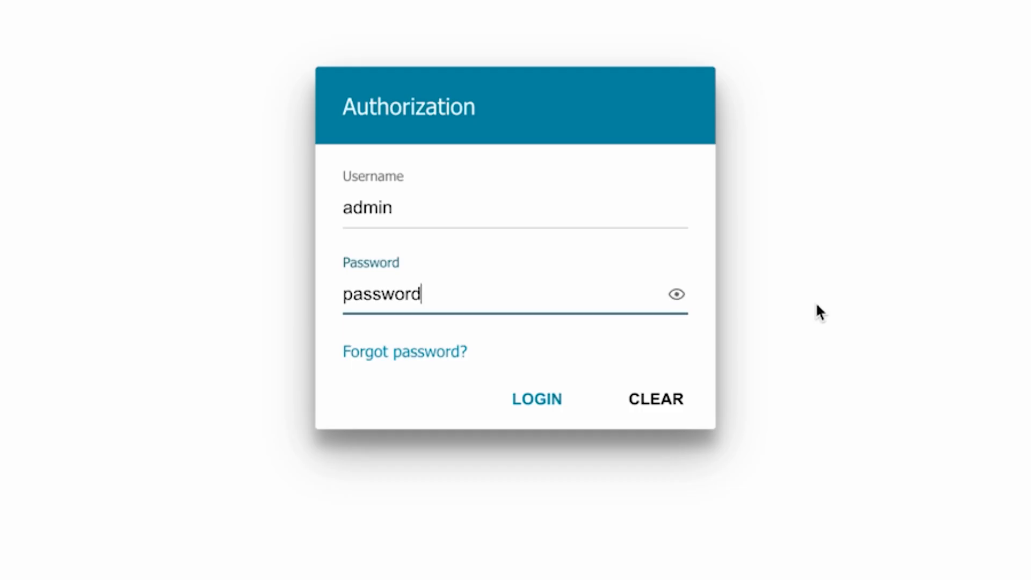
{"action": "left_click", "coordinate": [525, 398]}
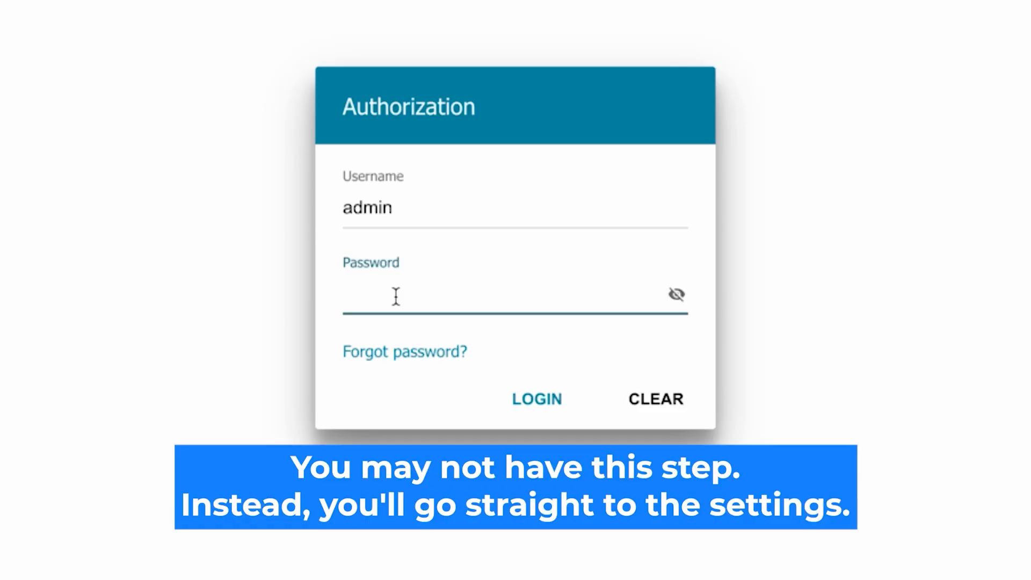
{"action": "type", "text": "********"}
{"action": "left_click", "coordinate": [676, 294]}
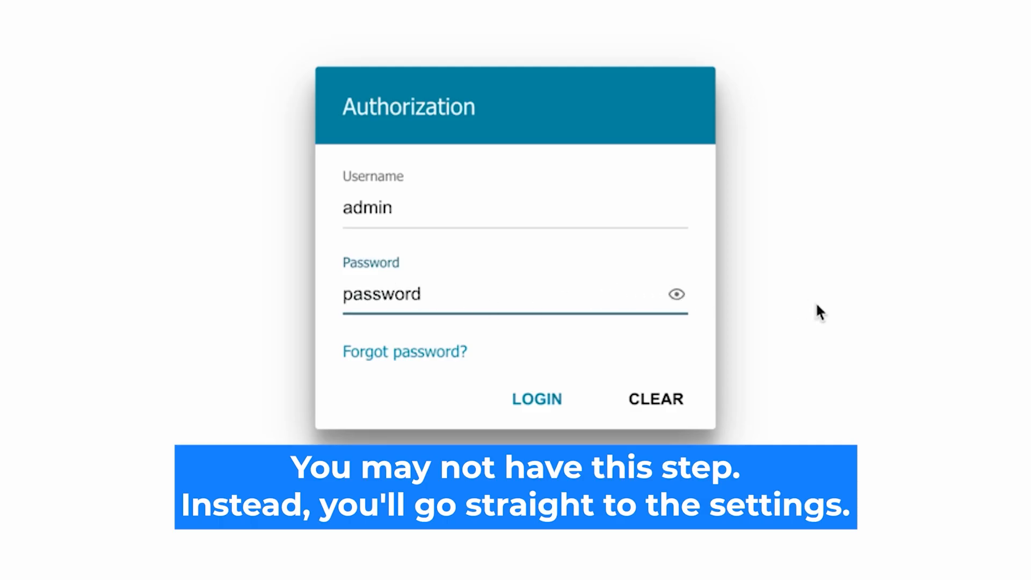
{"action": "left_click", "coordinate": [526, 399]}
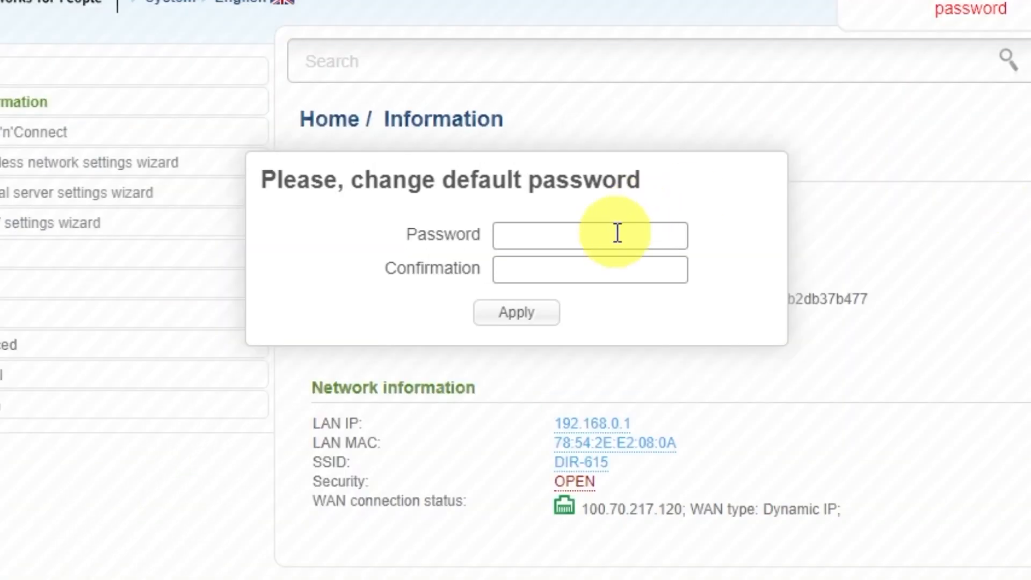
- Replace the default router password by entering and confirming a new password, and apply the change
{"action": "left_click", "coordinate": [561, 189]}
{"action": "type", "text": "••••••••"}
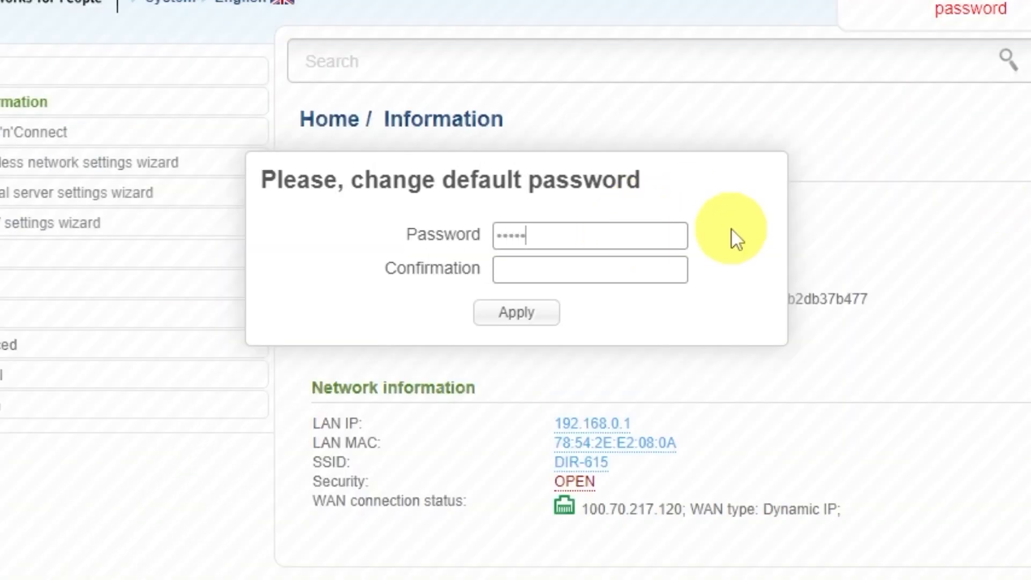
{"action": "left_click", "coordinate": [666, 263]}
{"action": "type", "text": "•••••••••"}
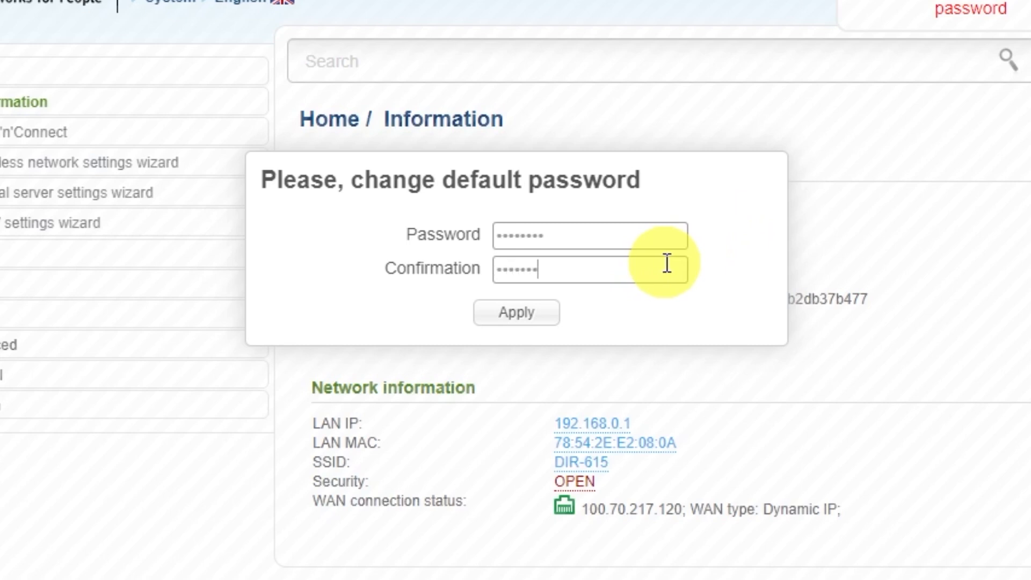
{"action": "left_click", "coordinate": [543, 316]}
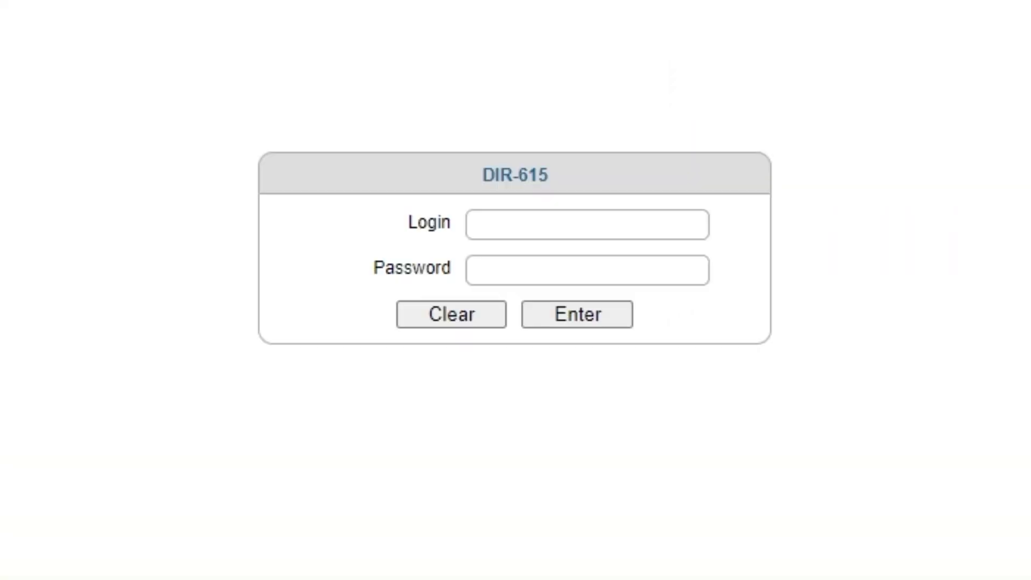
- Log back in to the DIR-615 with the login admin and the new account password
{"action": "left_click", "coordinate": [550, 224]}
{"action": "type", "text": "admin"}
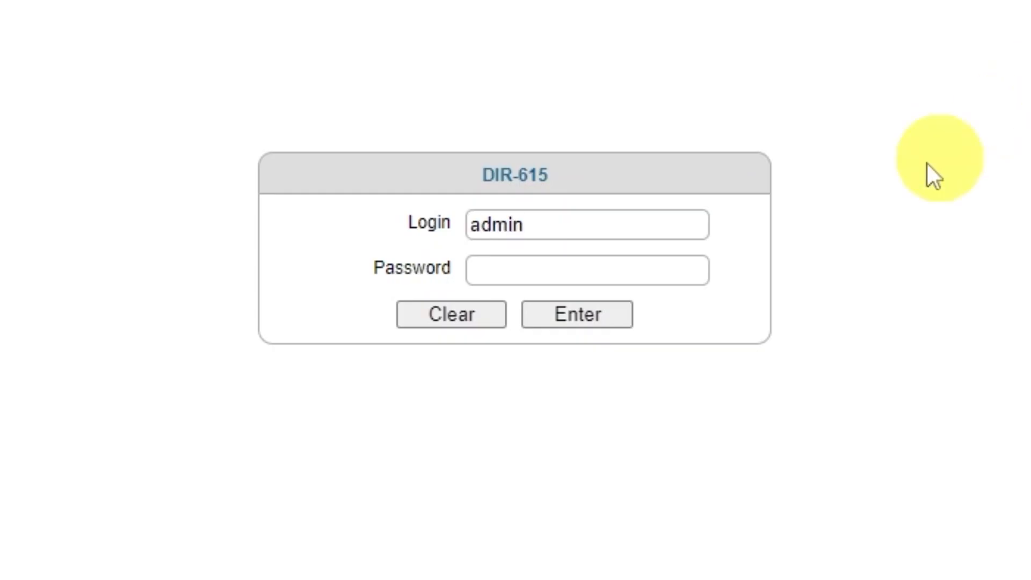
{"action": "left_click", "coordinate": [629, 272]}
{"action": "type", "text": "admin123"}
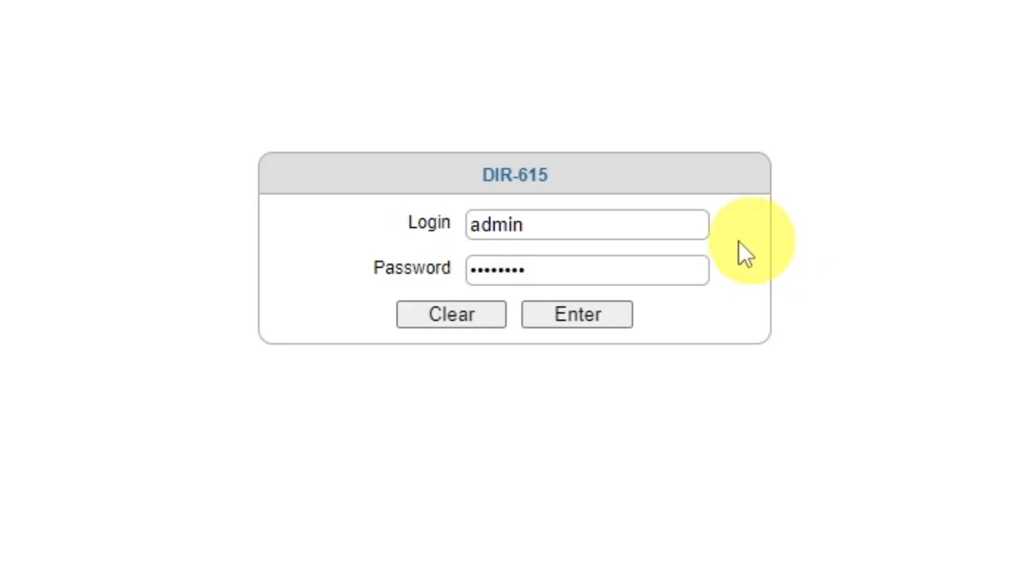
{"action": "left_click", "coordinate": [583, 314]}
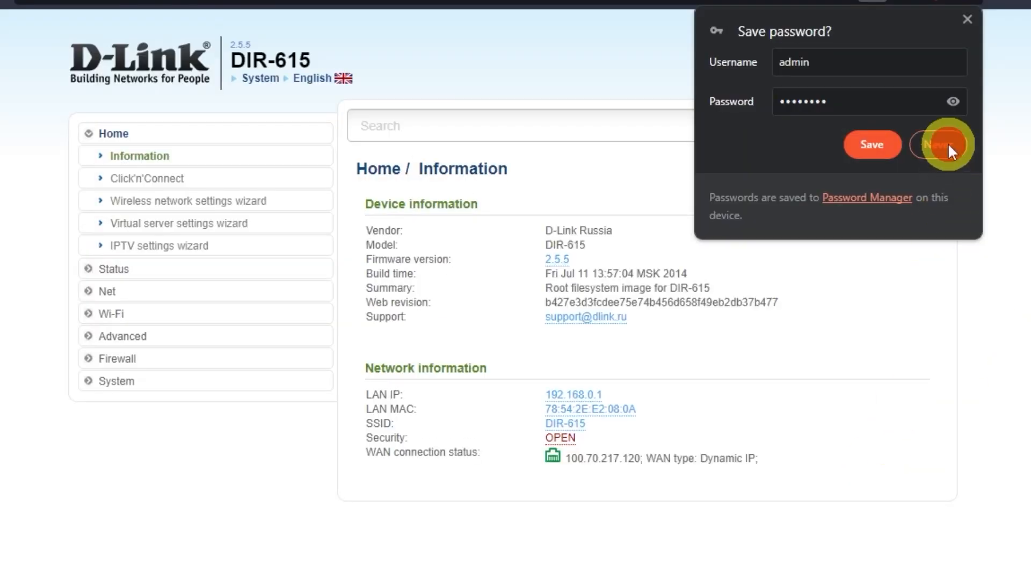
{"action": "left_click", "coordinate": [947, 143]}
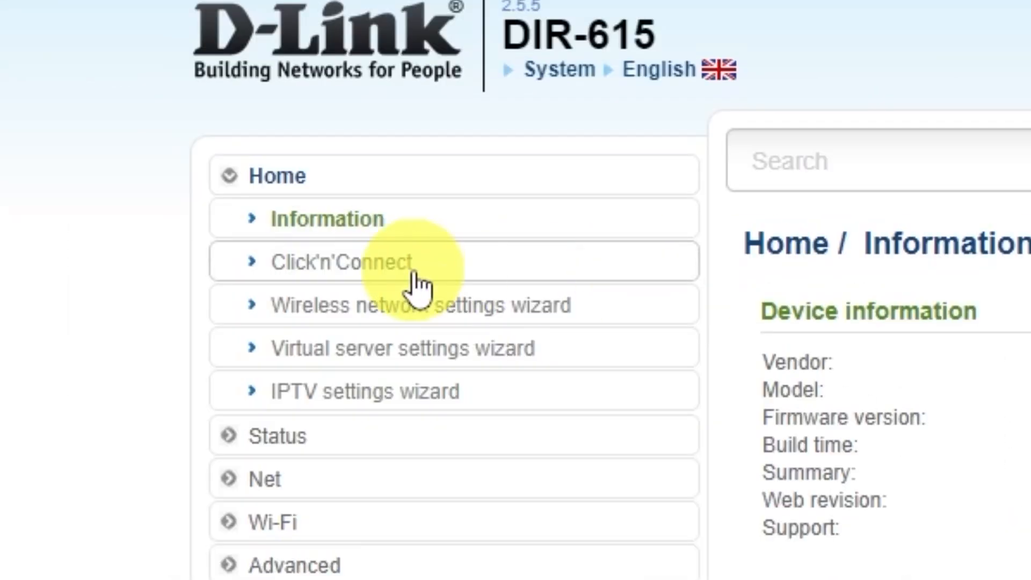
- Start the Click'n'Connect wizard, continue past the cable instructions and choose Dynamic IP as the connection type
{"action": "left_click", "coordinate": [398, 262]}
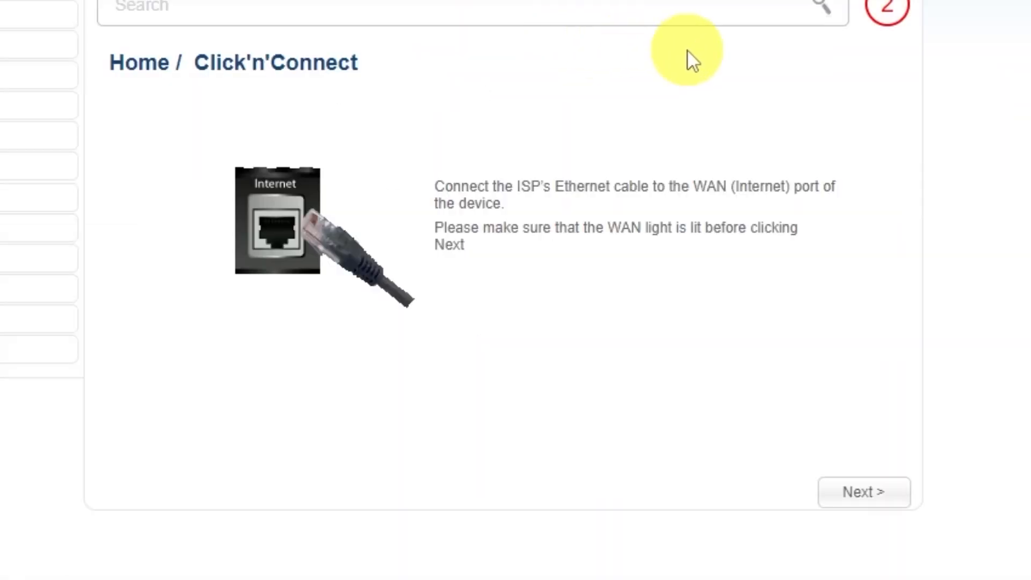
{"action": "left_click", "coordinate": [875, 499]}
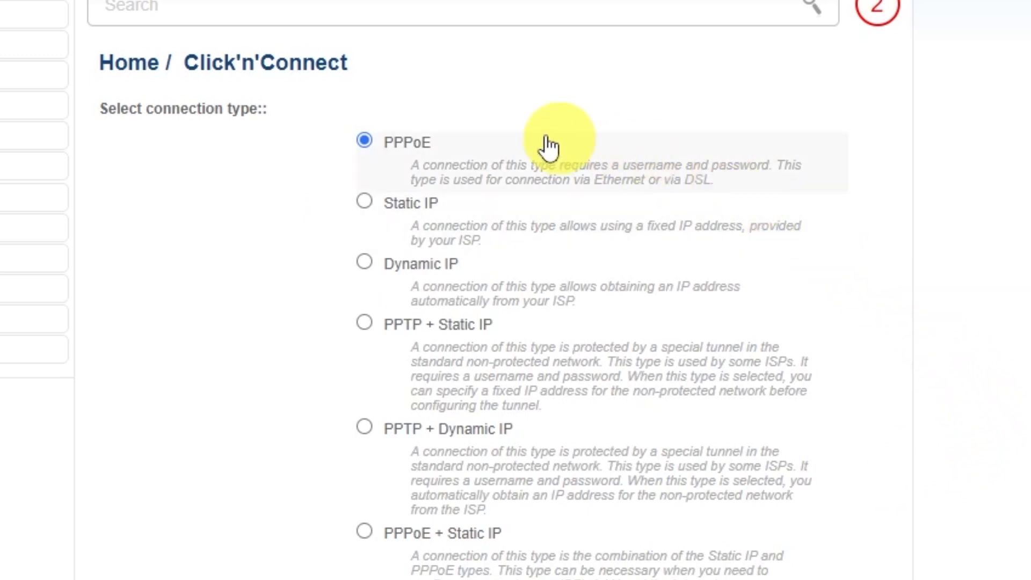
{"action": "scroll", "coordinate": [363, 376], "scroll_direction": "down", "scroll_amount": 2}
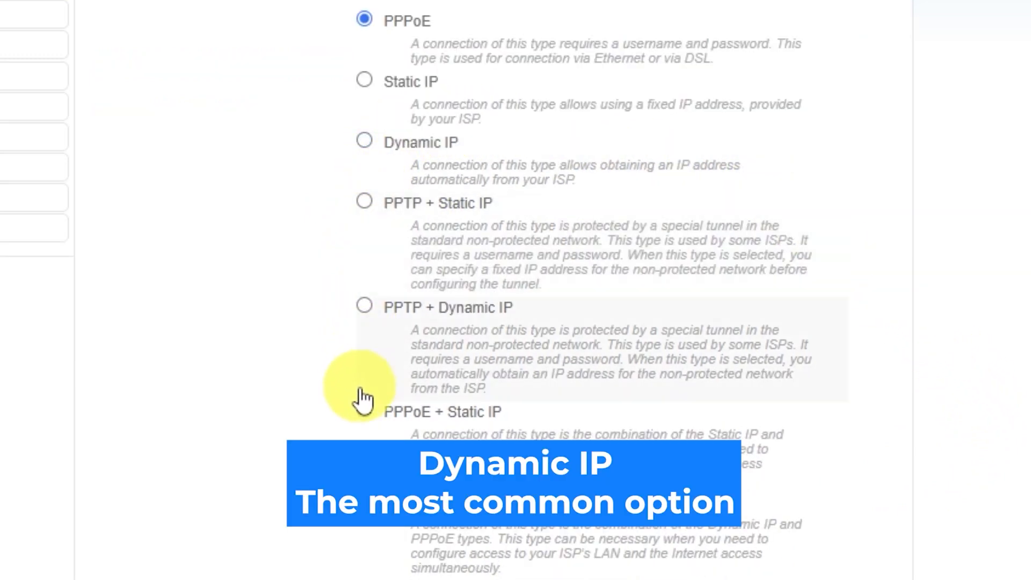
{"action": "scroll", "coordinate": [362, 395], "scroll_direction": "down", "scroll_amount": 2}
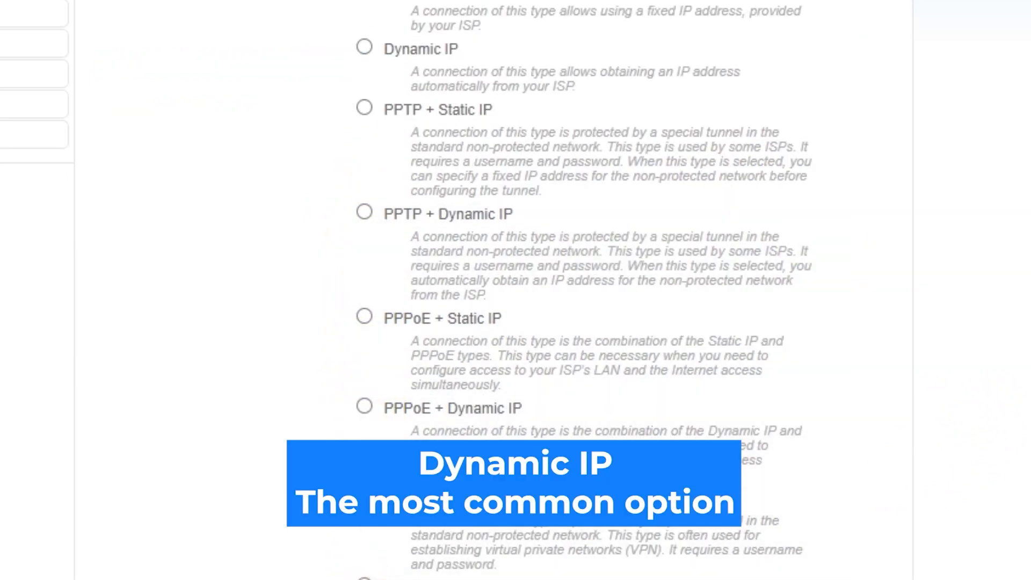
{"action": "scroll", "coordinate": [516, 290], "scroll_direction": "up", "scroll_amount": 2}
{"action": "scroll", "coordinate": [515, 290], "scroll_direction": "up", "scroll_amount": 2}
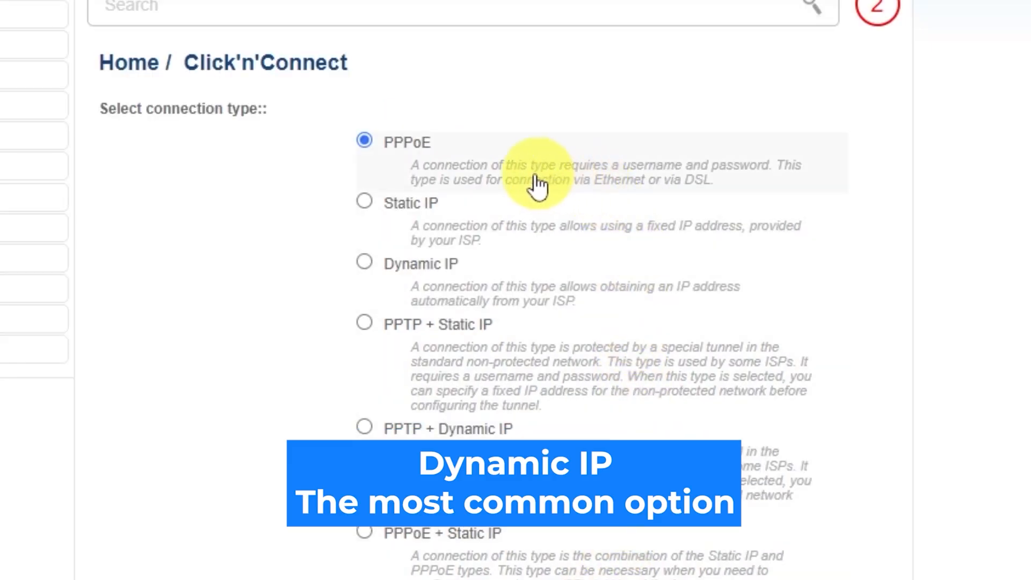
{"action": "left_click", "coordinate": [365, 262]}
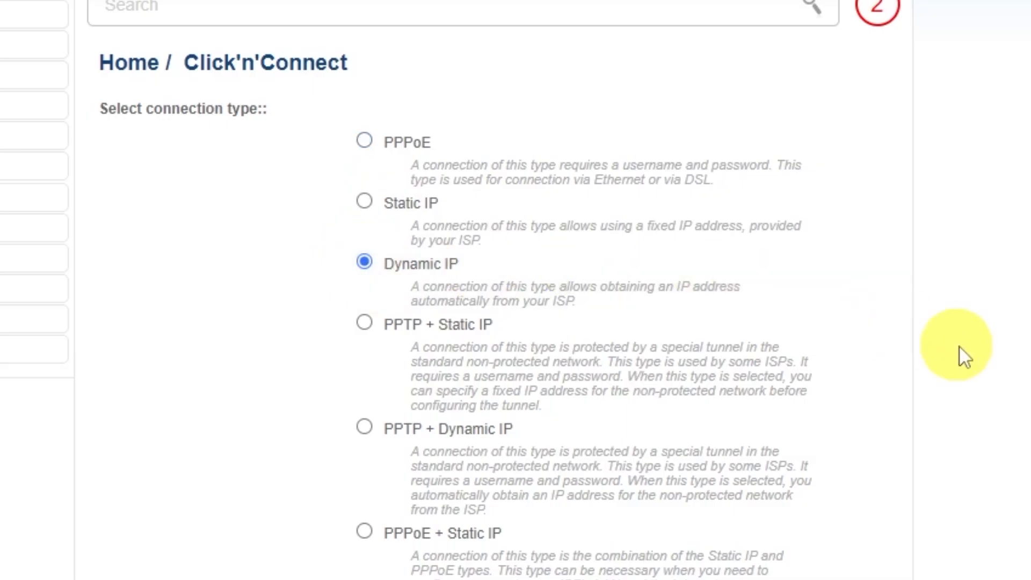
{"action": "scroll", "coordinate": [966, 347], "scroll_direction": "down", "scroll_amount": 10}
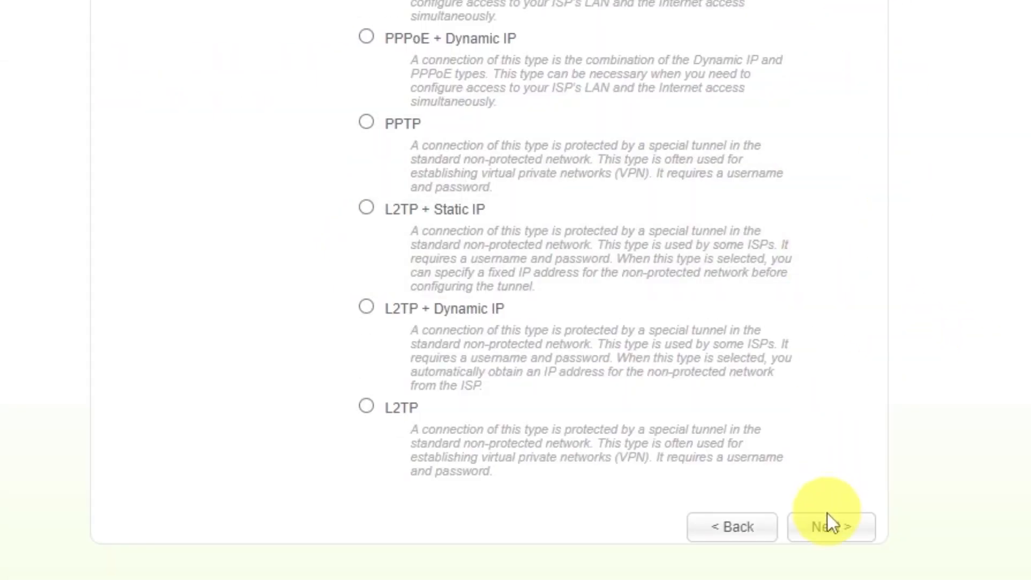
{"action": "left_click", "coordinate": [826, 529]}
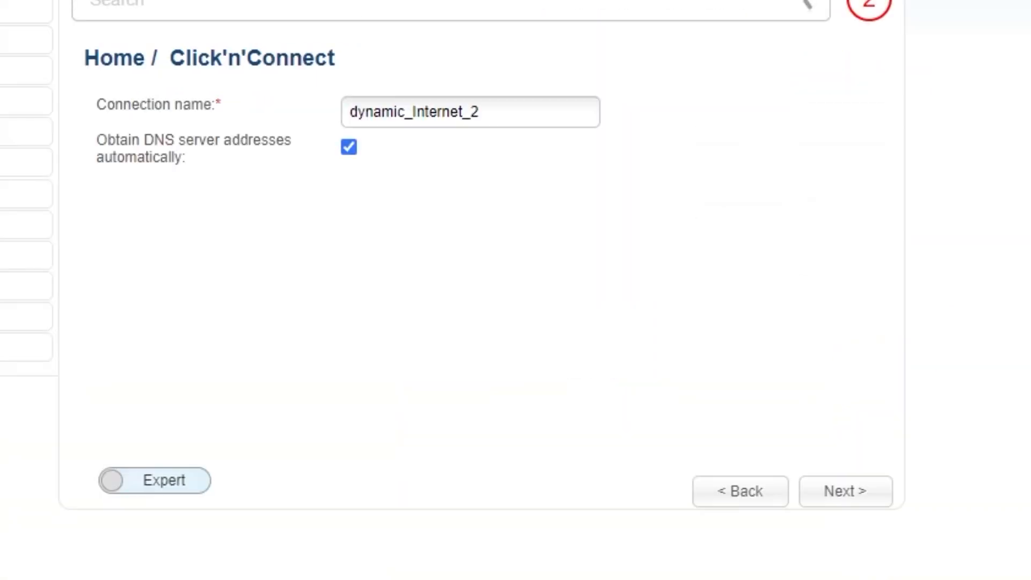
- Name the connection "d-link wifi" and continue to the settings summary
{"action": "left_click", "coordinate": [504, 112]}
{"action": "left_click_drag", "start_coordinate": [504, 112], "coordinate": [318, 111]}
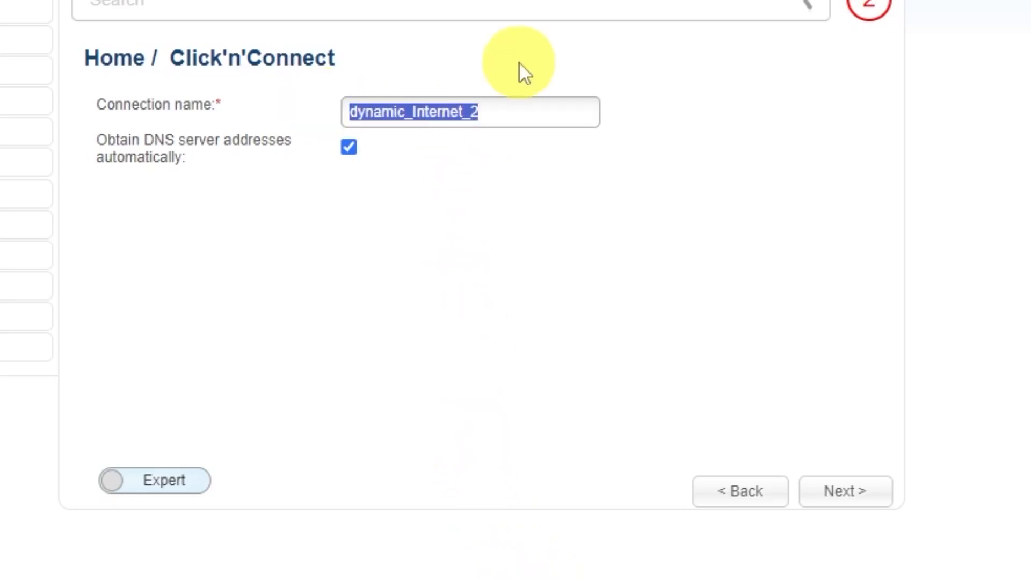
{"action": "type", "text": "d-li"}
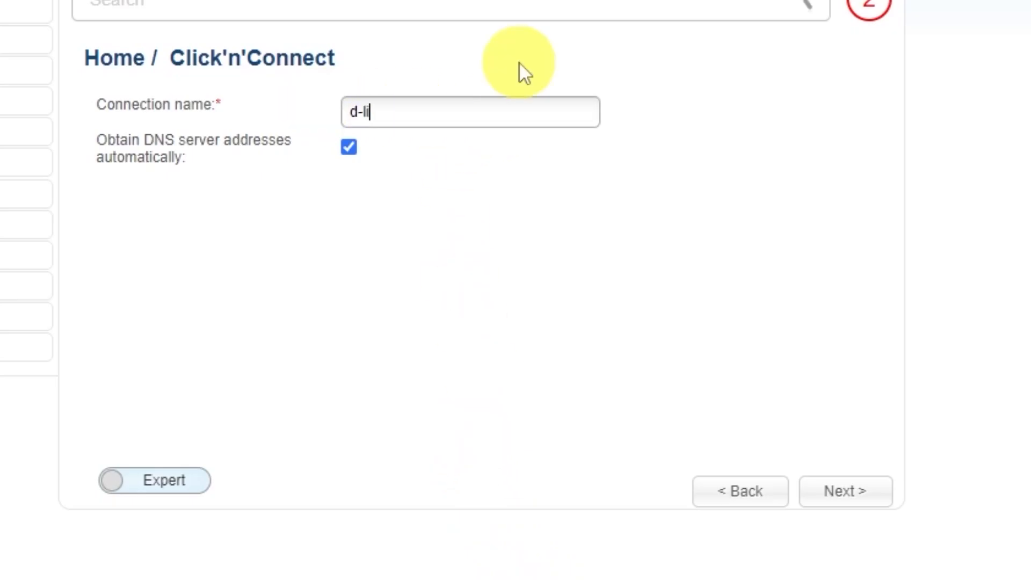
{"action": "type", "text": "nk wifi"}
{"action": "left_click", "coordinate": [850, 491]}
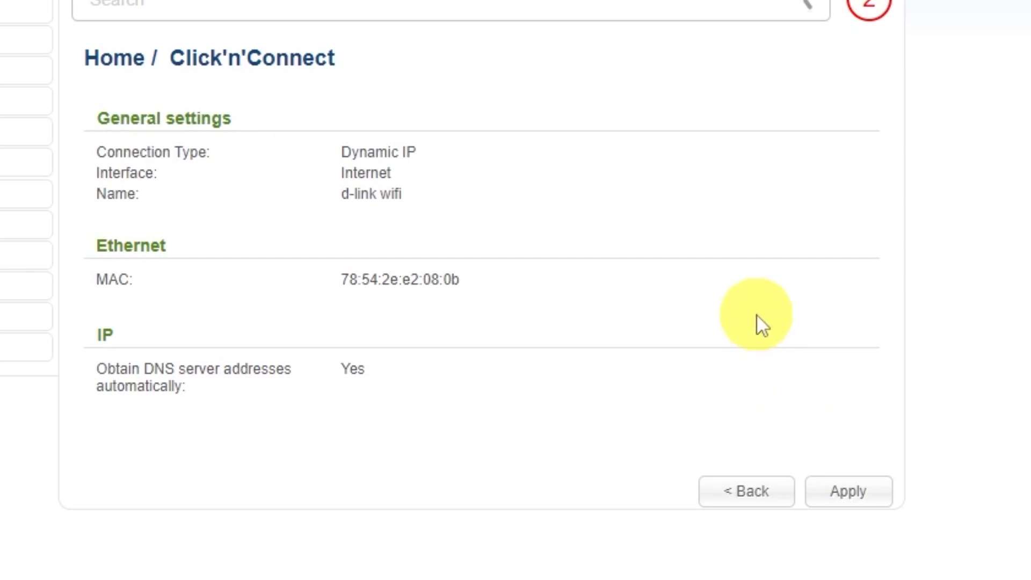
- Apply the Dynamic IP connection settings, accept removal of the existing connection and acknowledge the connection notice
{"action": "left_click", "coordinate": [856, 491]}
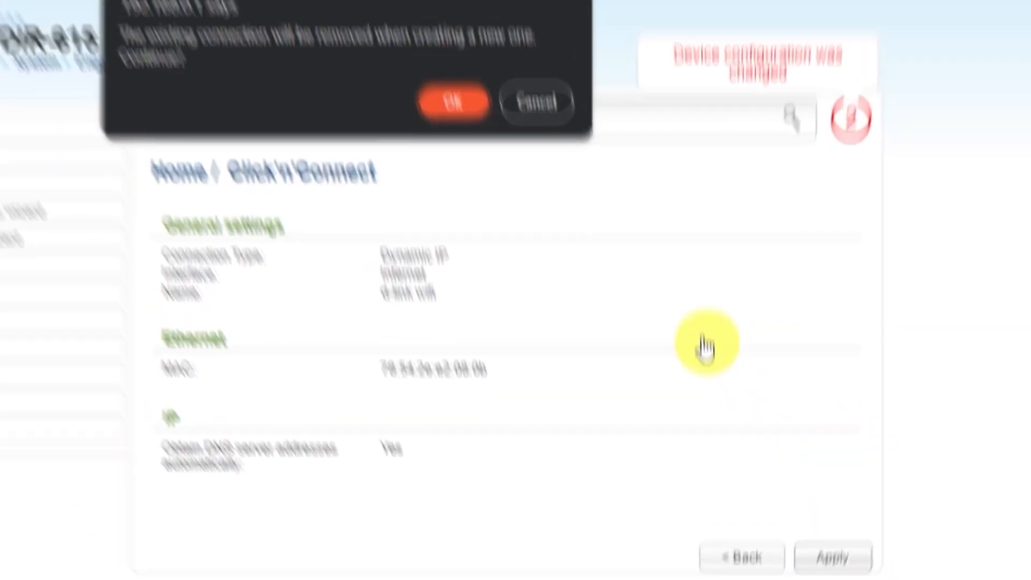
{"action": "left_click", "coordinate": [481, 114]}
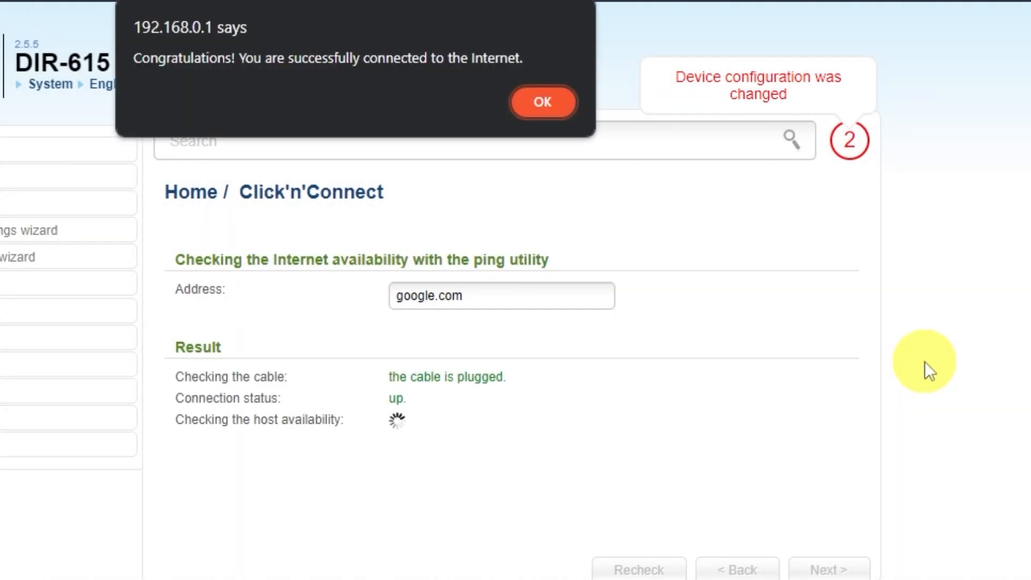
{"action": "left_click", "coordinate": [541, 103]}
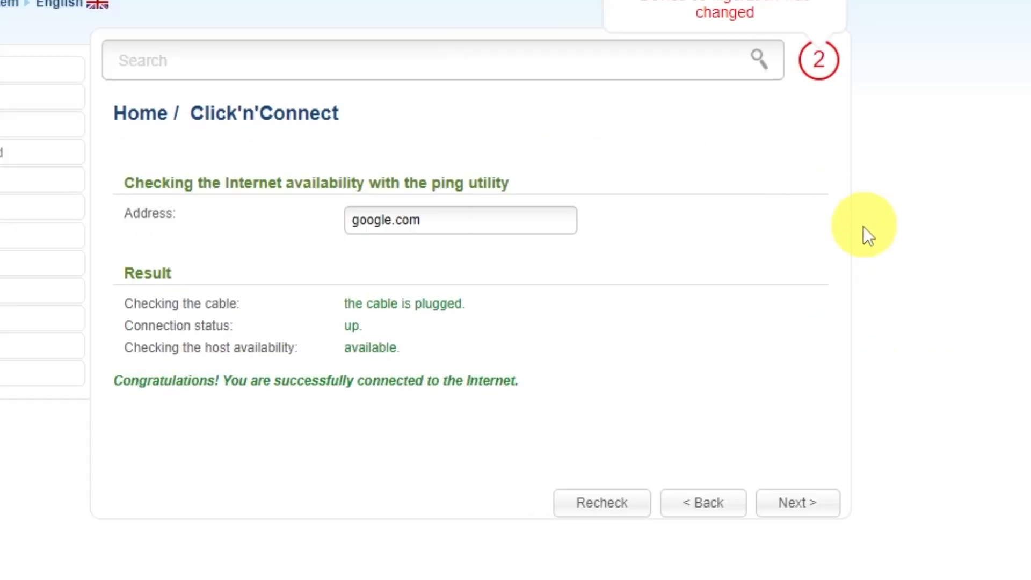
- Continue past the Internet availability check and accept Access point as the wireless network's operating mode
{"action": "left_click", "coordinate": [816, 508]}
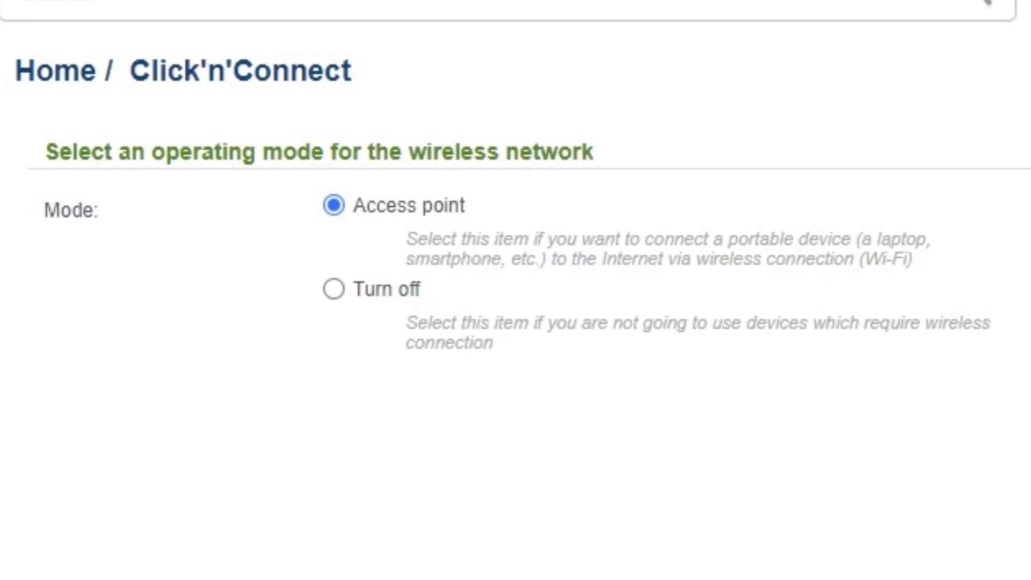
{"action": "left_click", "coordinate": [809, 498]}
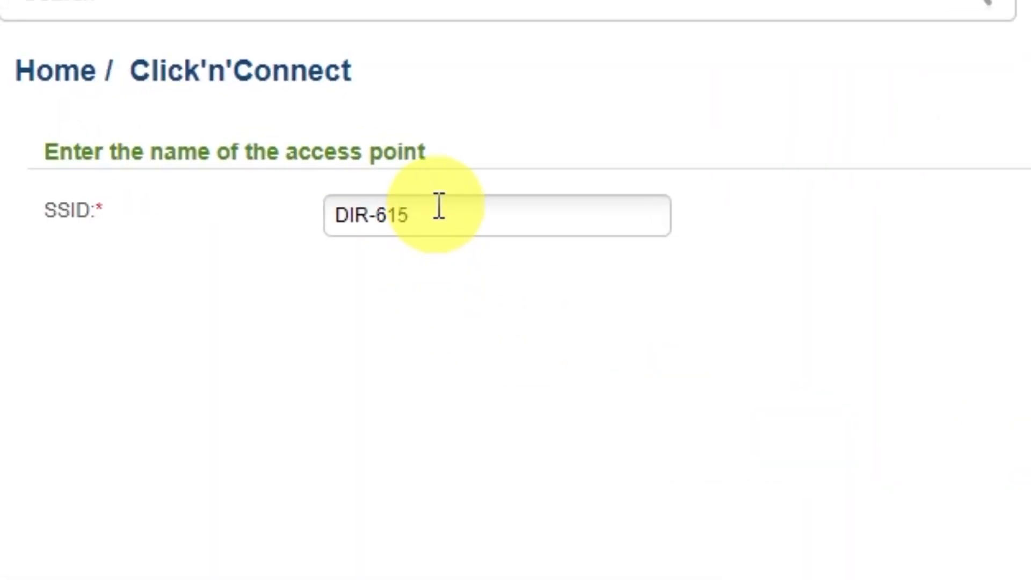
- Keep DIR-615 as the access point's SSID and set the network authentication to Protected
{"action": "left_click", "coordinate": [439, 205]}
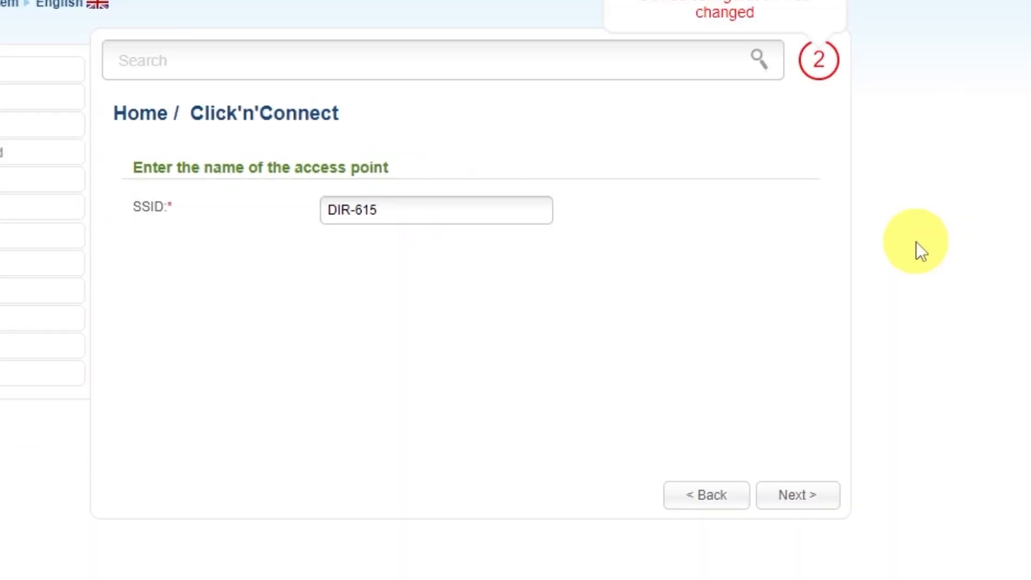
{"action": "left_click", "coordinate": [798, 495]}
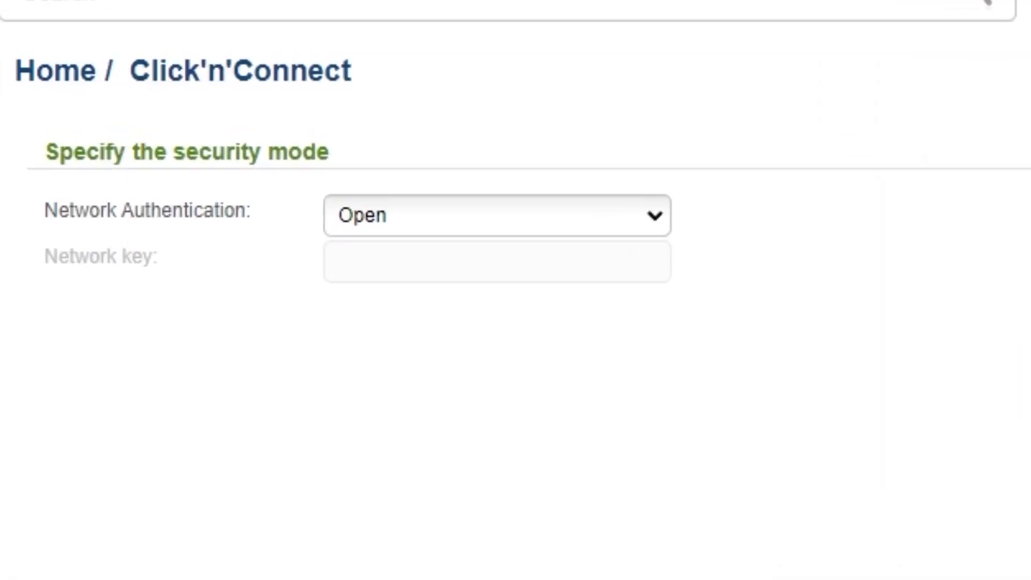
{"action": "left_click", "coordinate": [653, 222]}
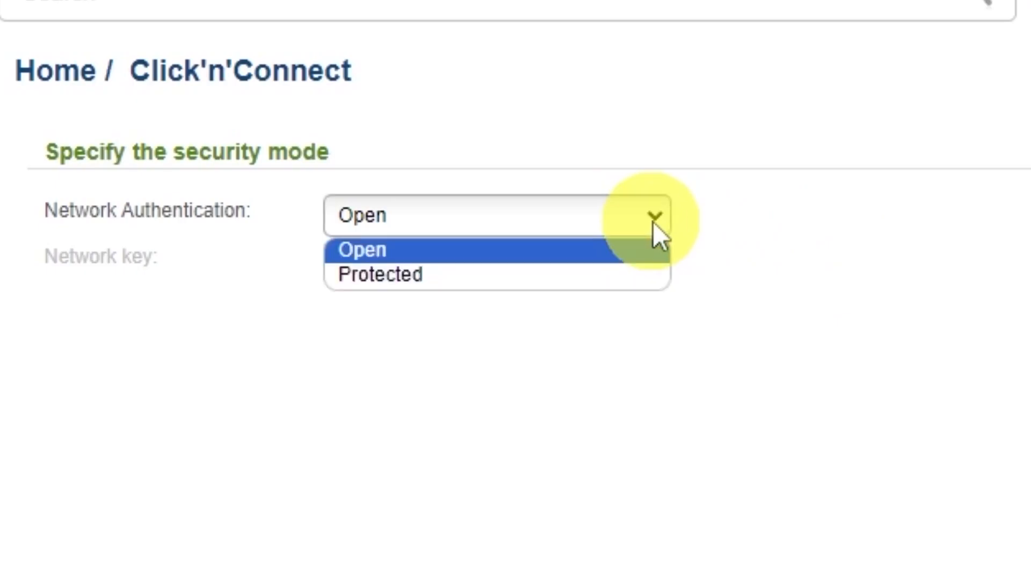
{"action": "left_click", "coordinate": [370, 275]}
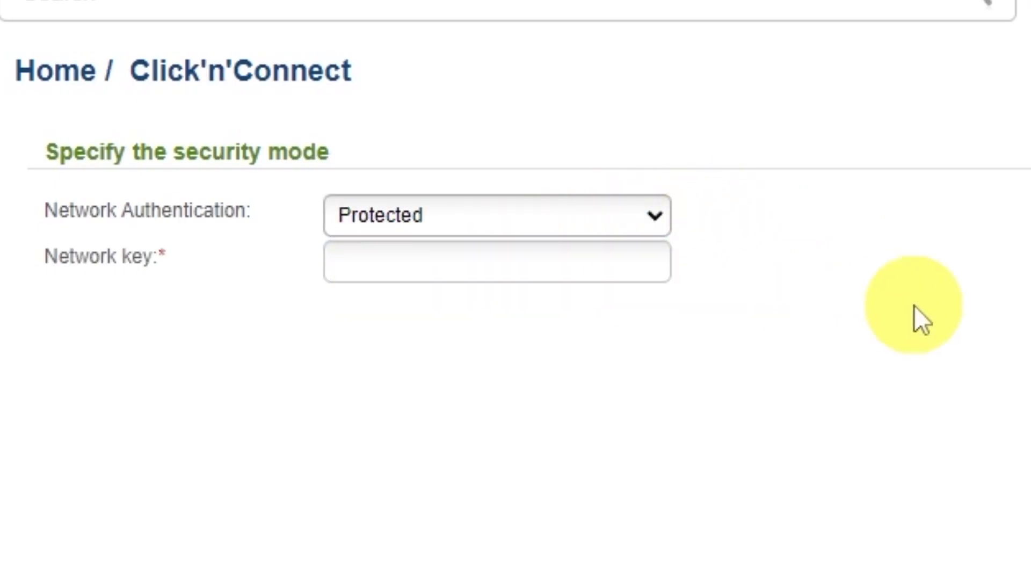
- Enter the Wi-Fi network key, continue to the settings summary and apply the wireless settings
{"action": "left_click", "coordinate": [557, 261]}
{"action": "type", "text": "123456789"}
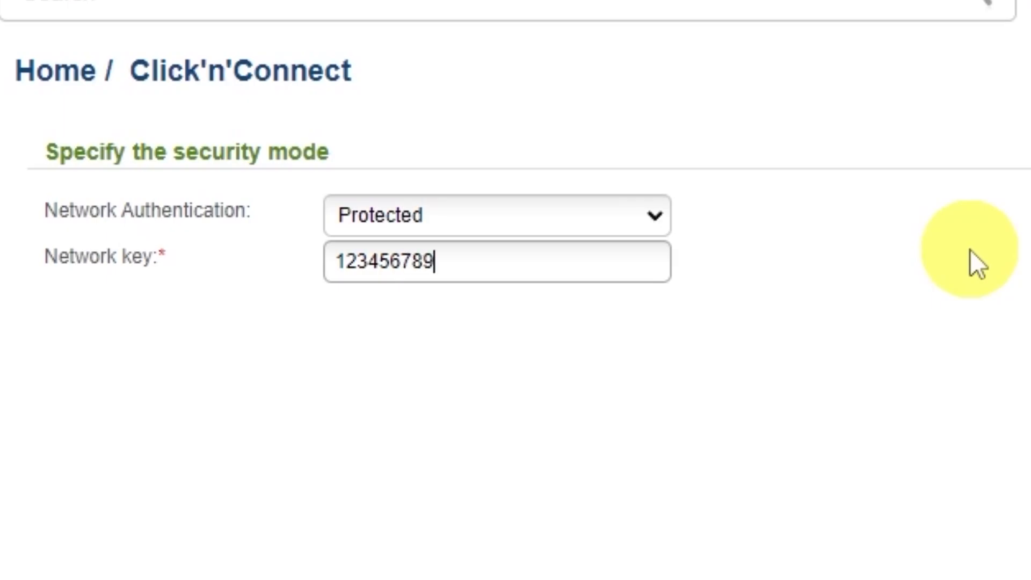
{"action": "left_click", "coordinate": [810, 495]}
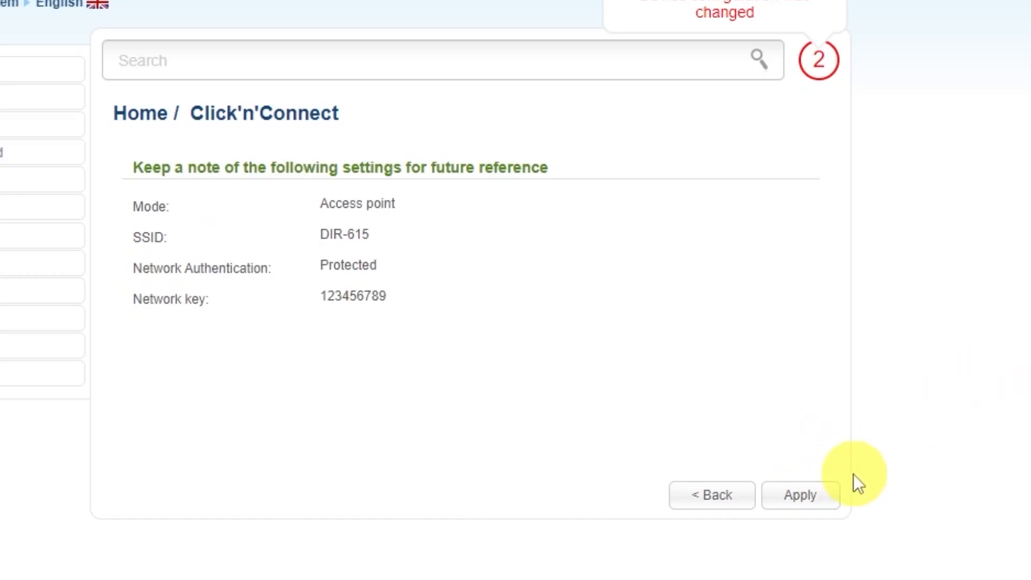
{"action": "left_click", "coordinate": [808, 498]}
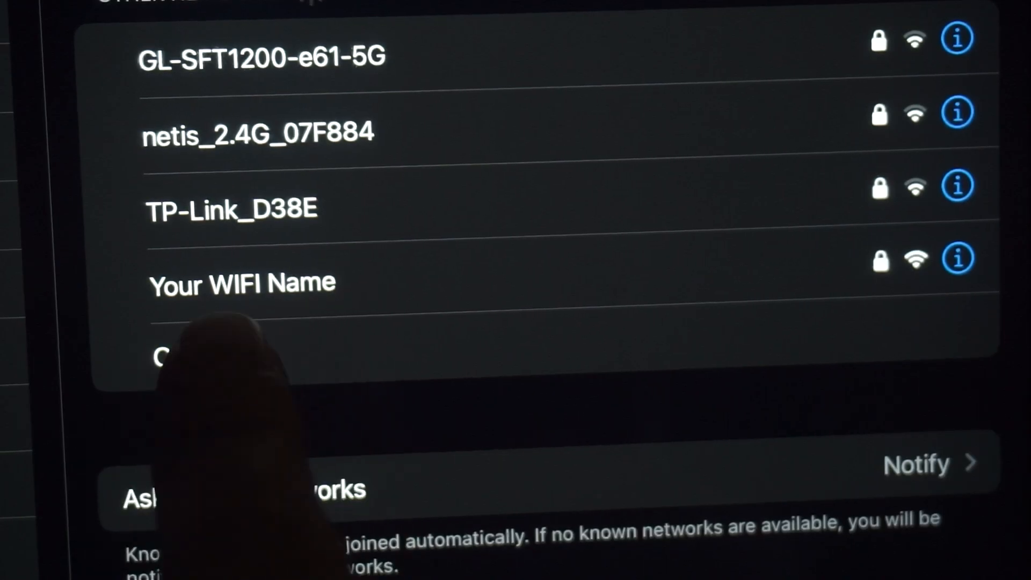
{"action": "left_click", "coordinate": [242, 283]}
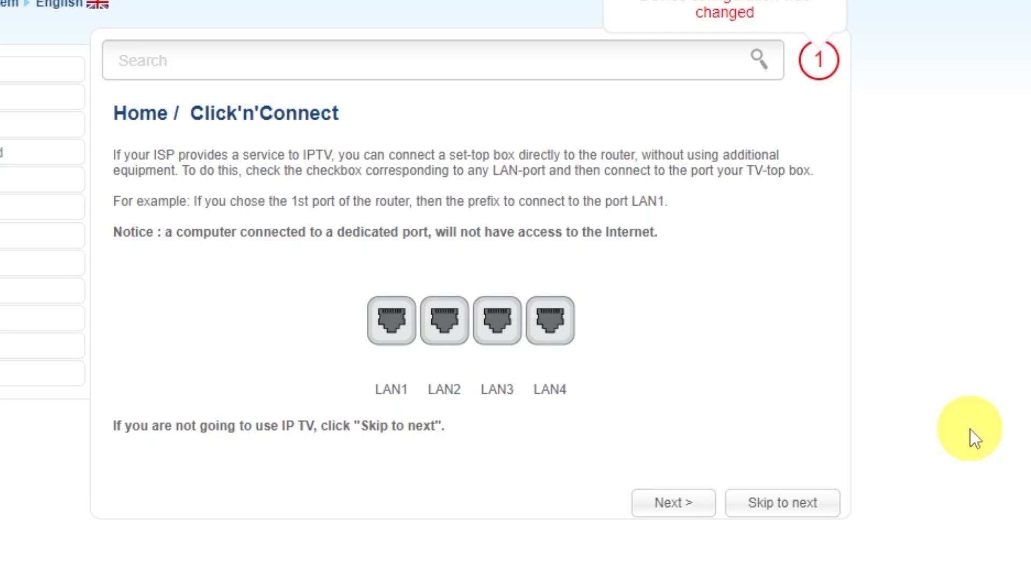
- Skip the IPTV port selection, apply the completed Click'n'Connect settings and acknowledge the notice
{"action": "left_click", "coordinate": [778, 505]}
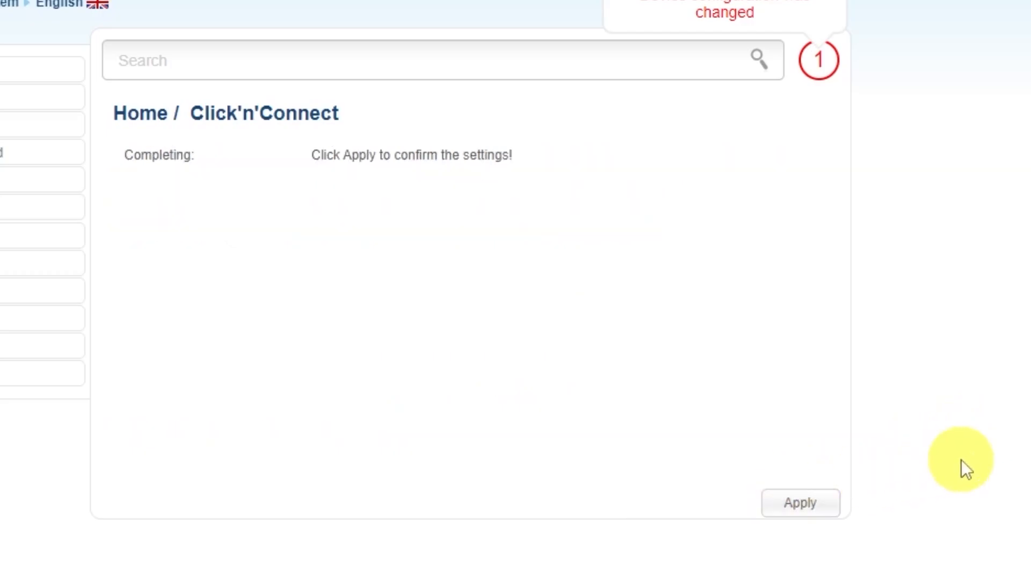
{"action": "left_click", "coordinate": [806, 494]}
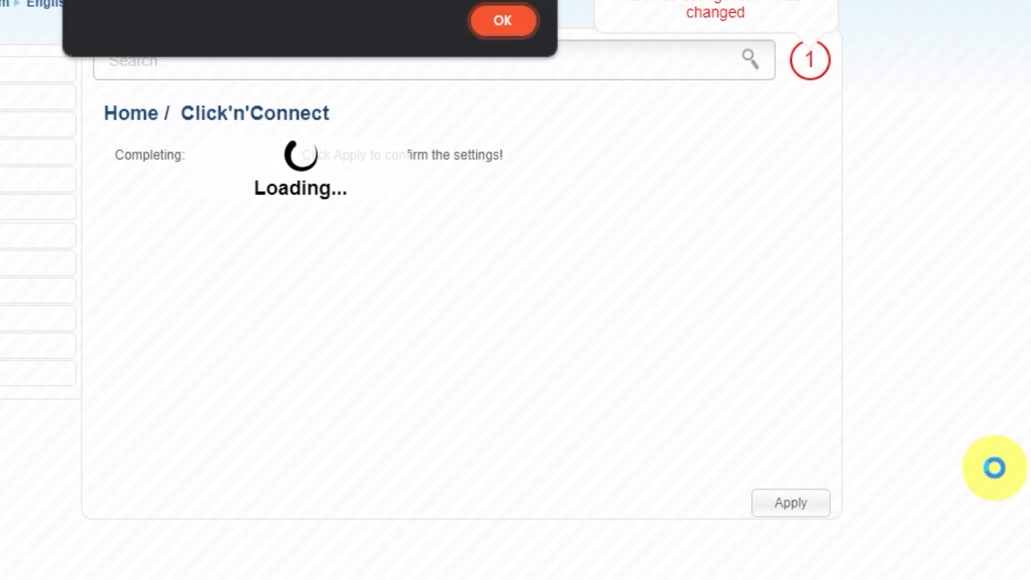
{"action": "left_click", "coordinate": [556, 110]}
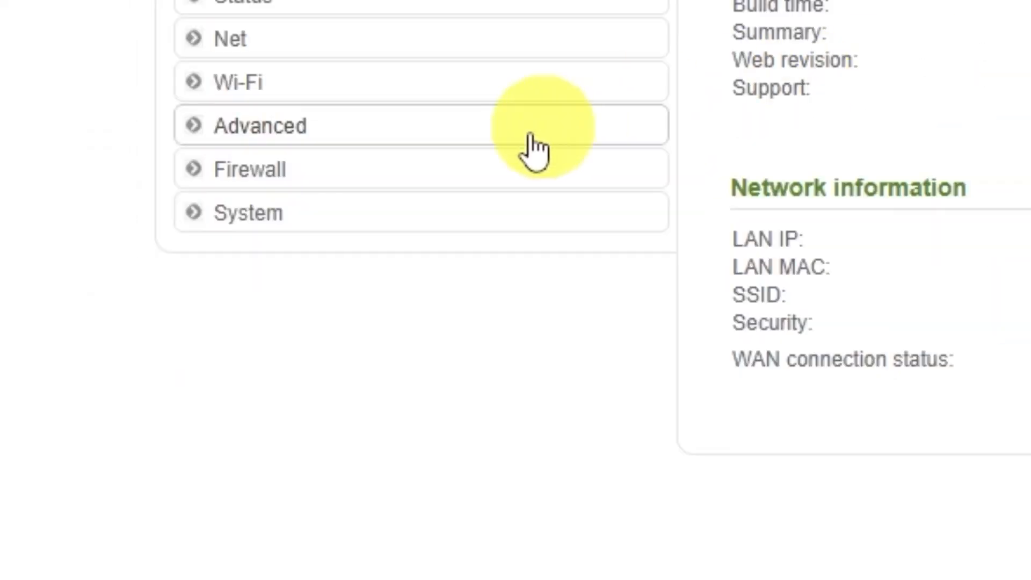
- Save the router's current settings in the system configuration and reboot the device, accepting the reboot warning
{"action": "left_click", "coordinate": [287, 225]}
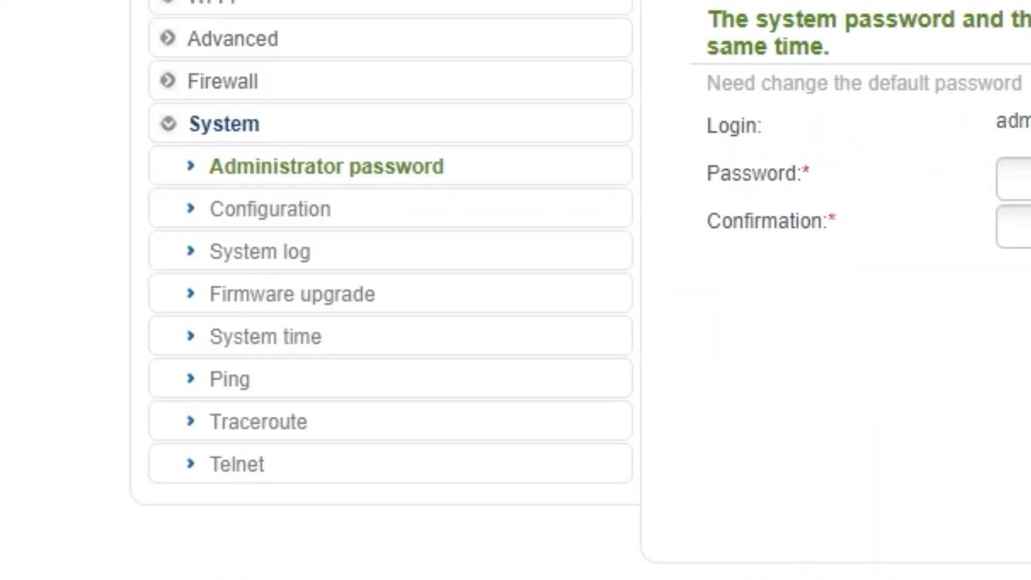
{"action": "left_click", "coordinate": [276, 215]}
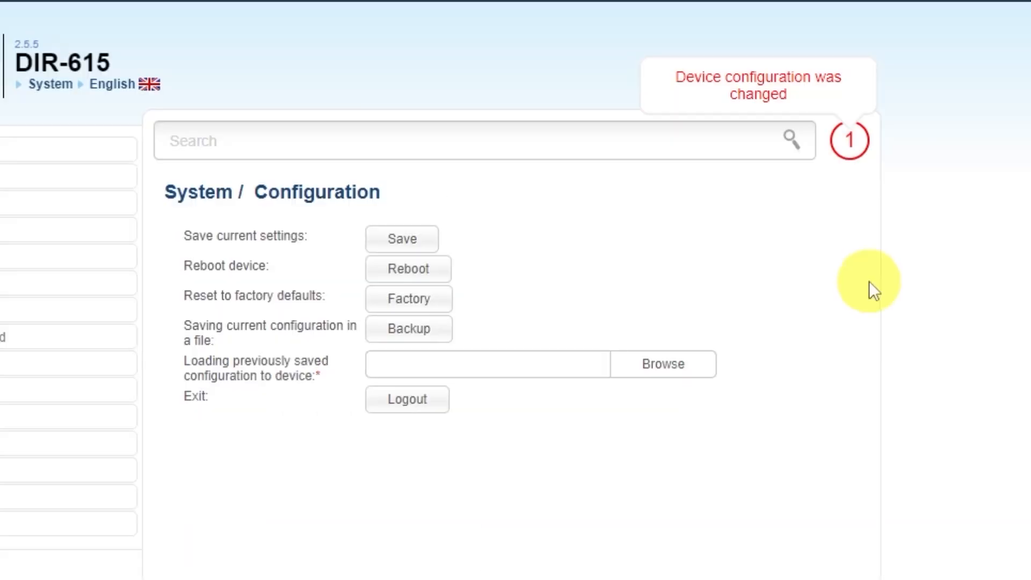
{"action": "left_click", "coordinate": [398, 239]}
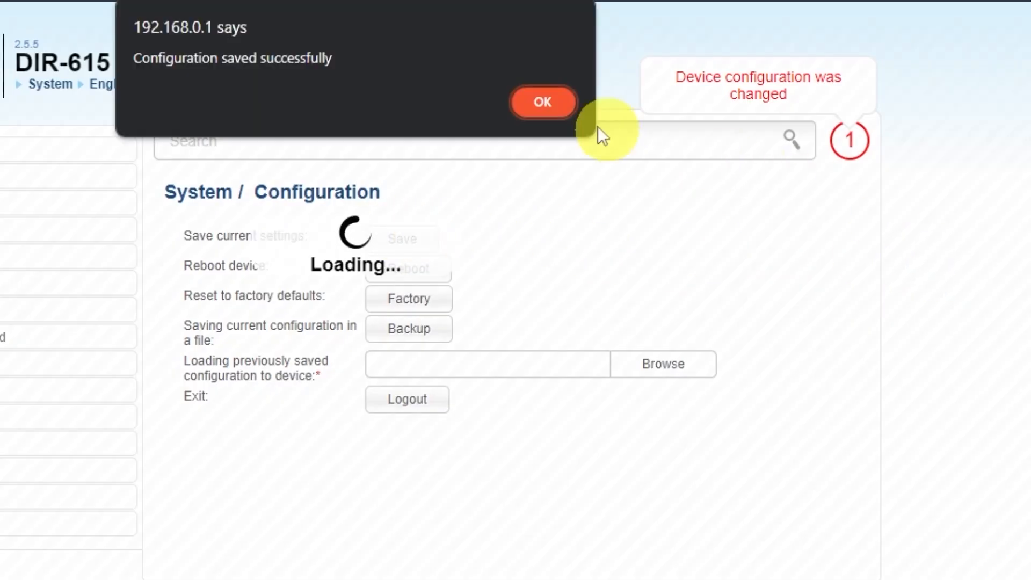
{"action": "left_click", "coordinate": [540, 103]}
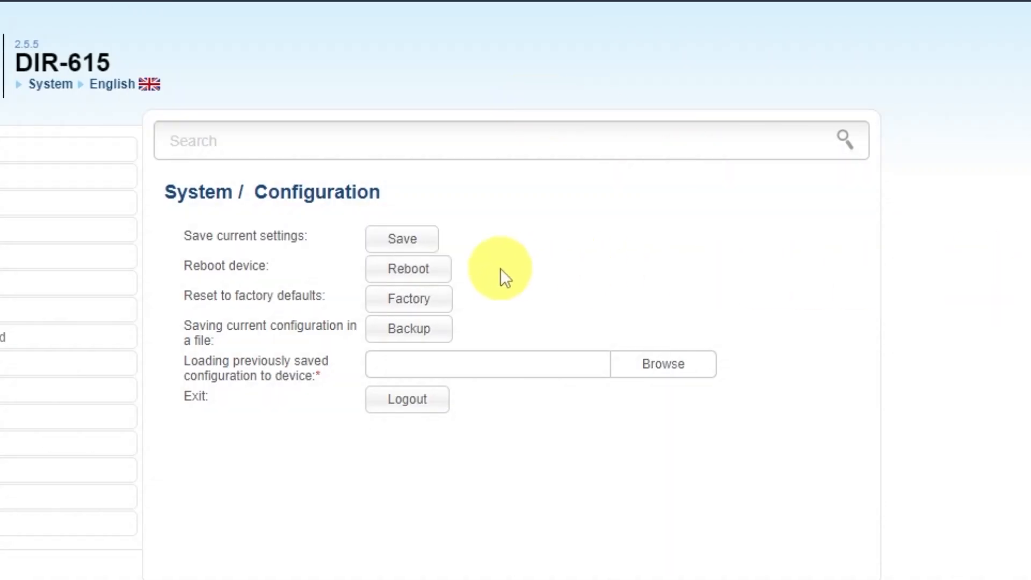
{"action": "left_click", "coordinate": [429, 275]}
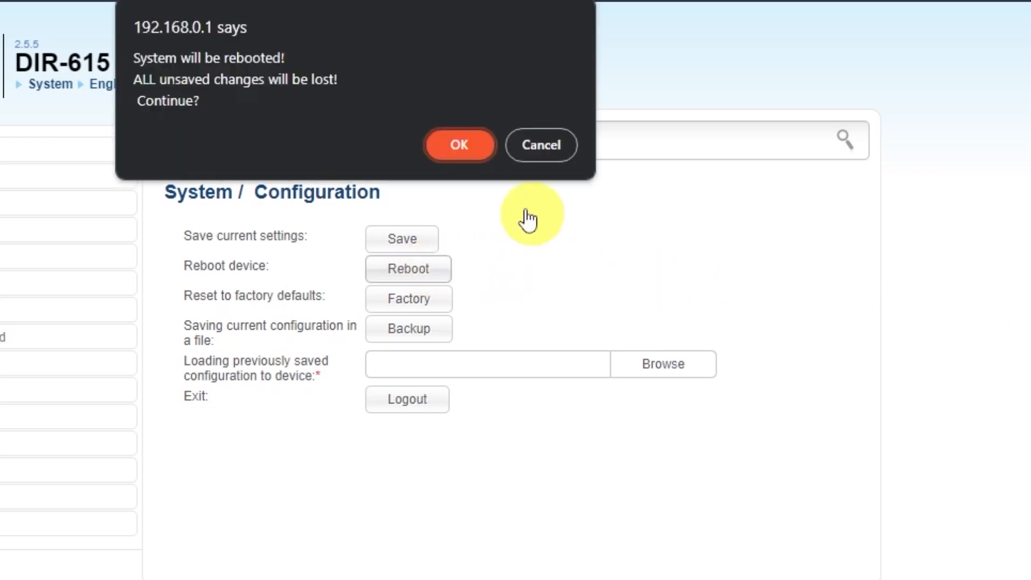
{"action": "left_click", "coordinate": [454, 145]}
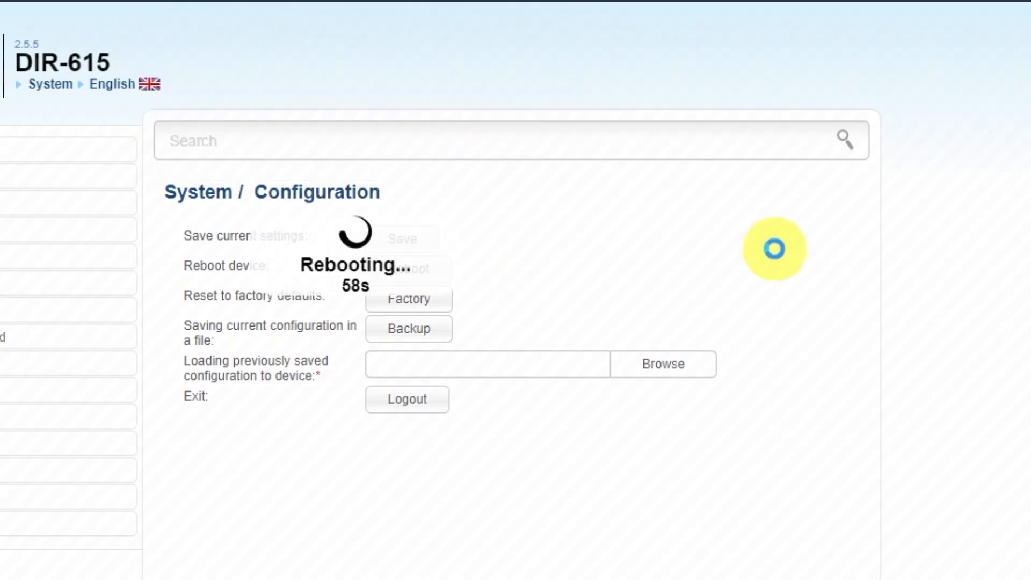